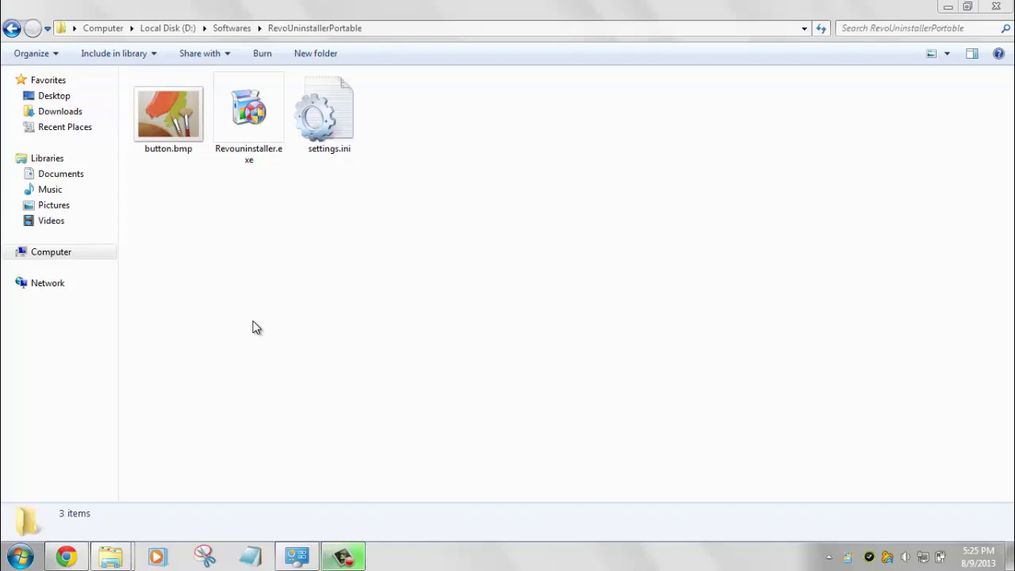
- Open Control Panel's Programs and Features list, showing 42 installed programs
click(20, 556)
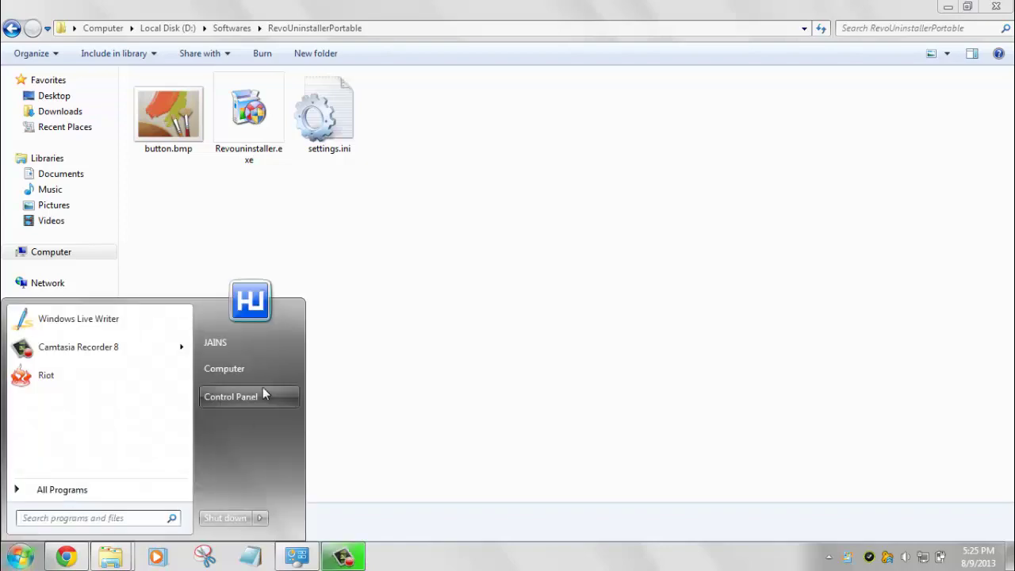
click(262, 388)
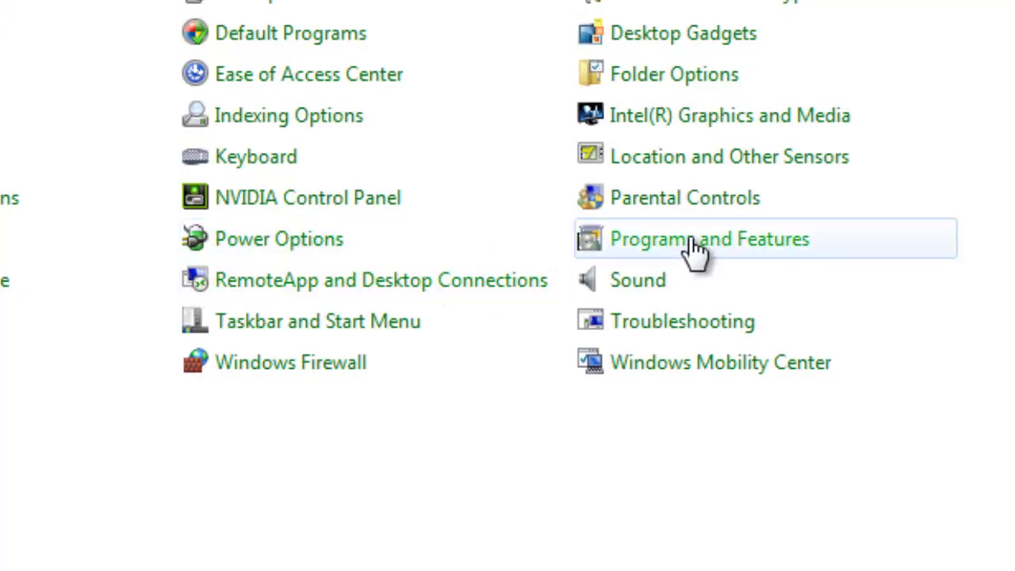
click(691, 252)
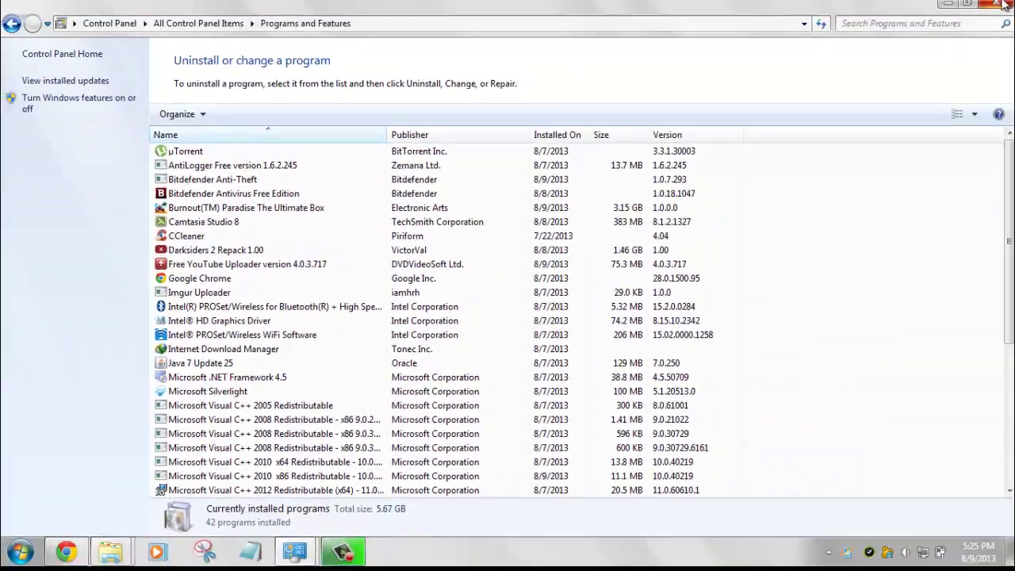
- Close Programs and Features and dismiss the Windows Update notification
click(1004, 5)
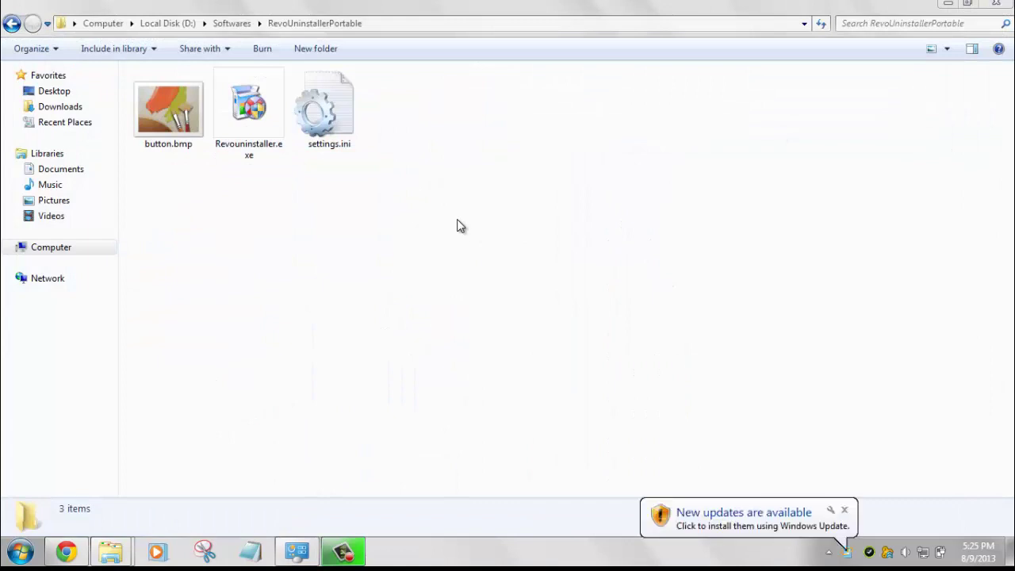
click(848, 512)
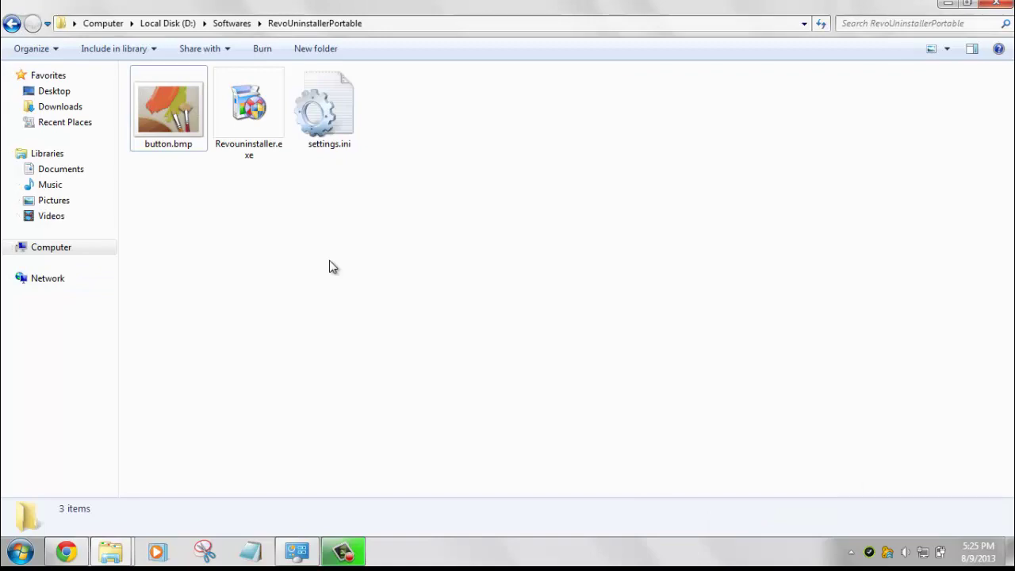
- Run Revouninstaller.exe with admin rights and move its window slightly up and left
double_click(252, 119)
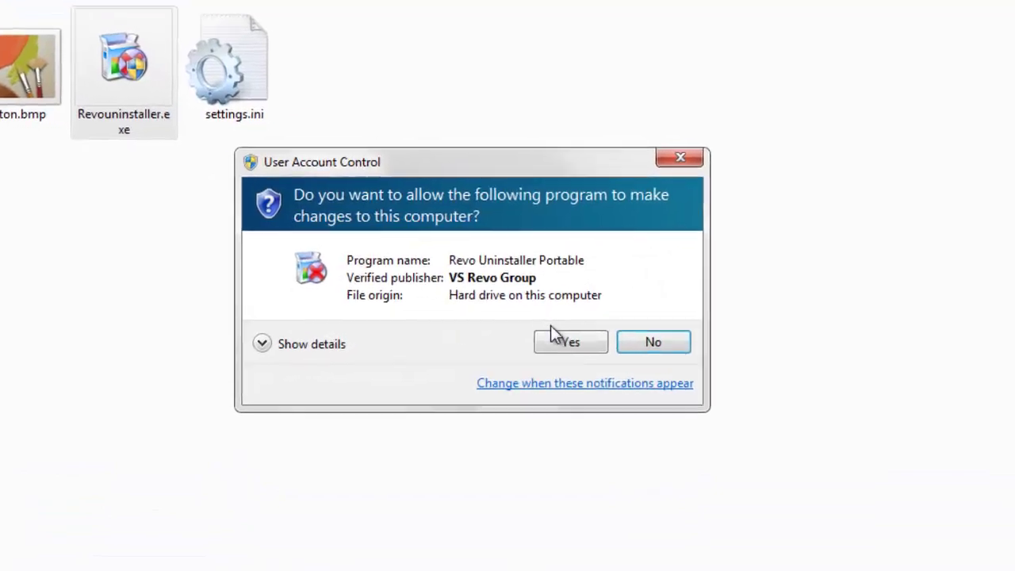
click(554, 338)
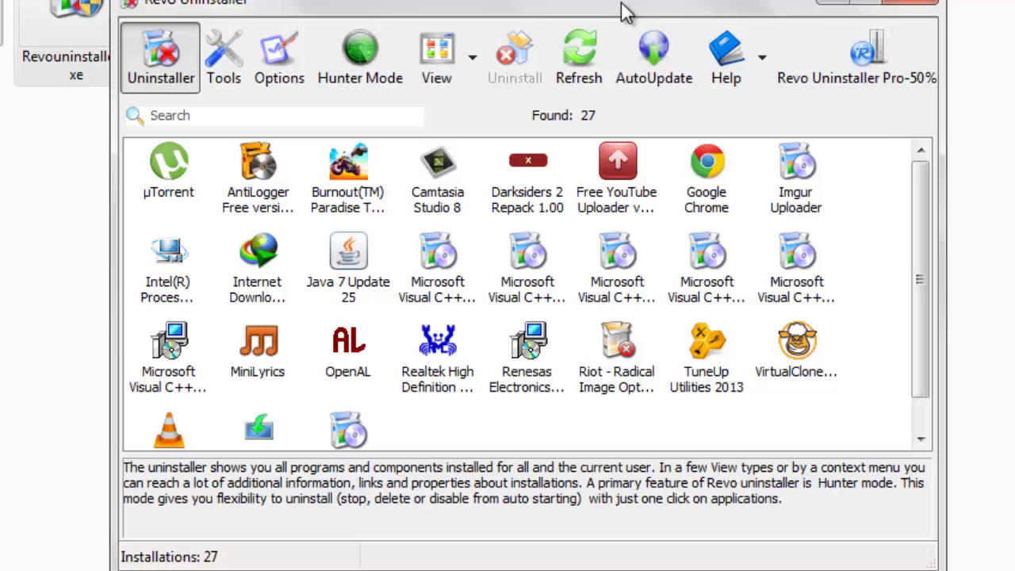
drag(622, 12, 581, 2)
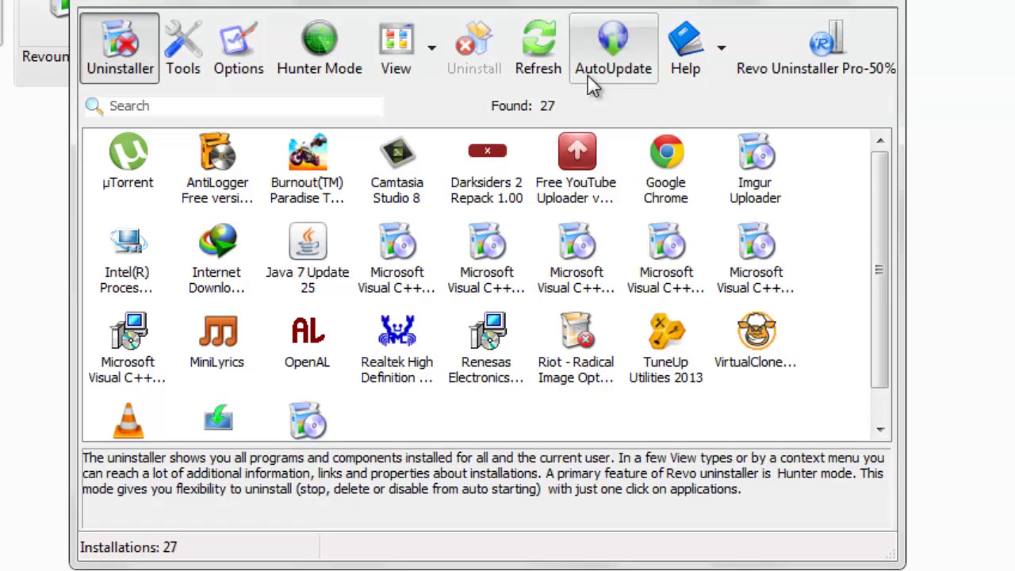
key(F10)
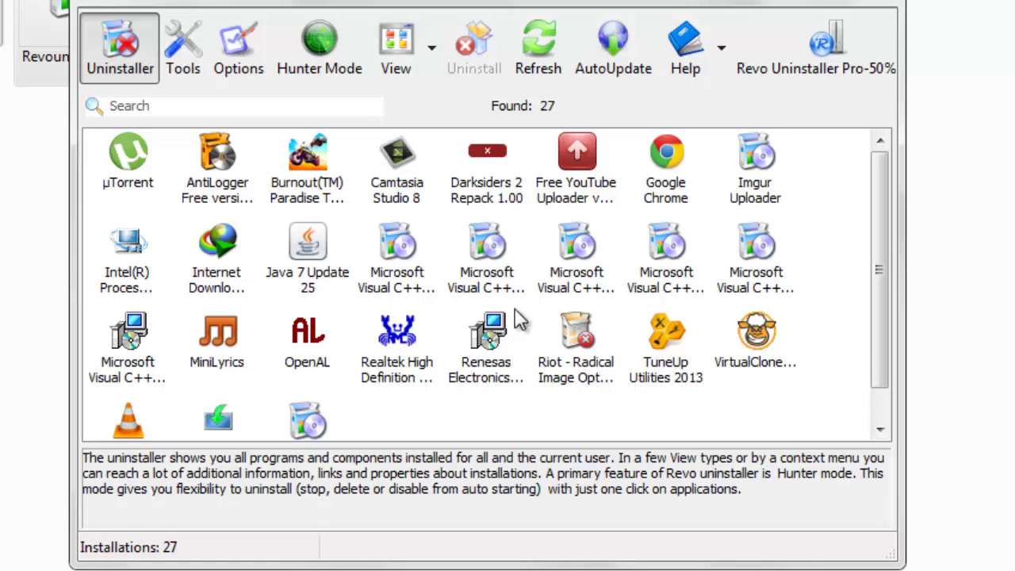
- Choose Uninstall for Free YouTube Uploader 4.0.3.717 from its right-click menu
click(587, 160)
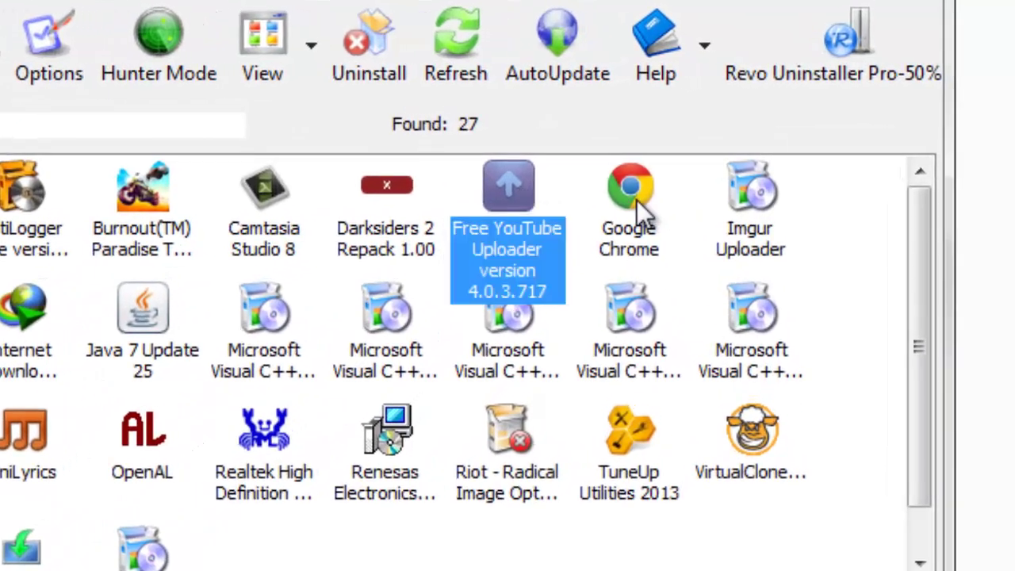
click(633, 205)
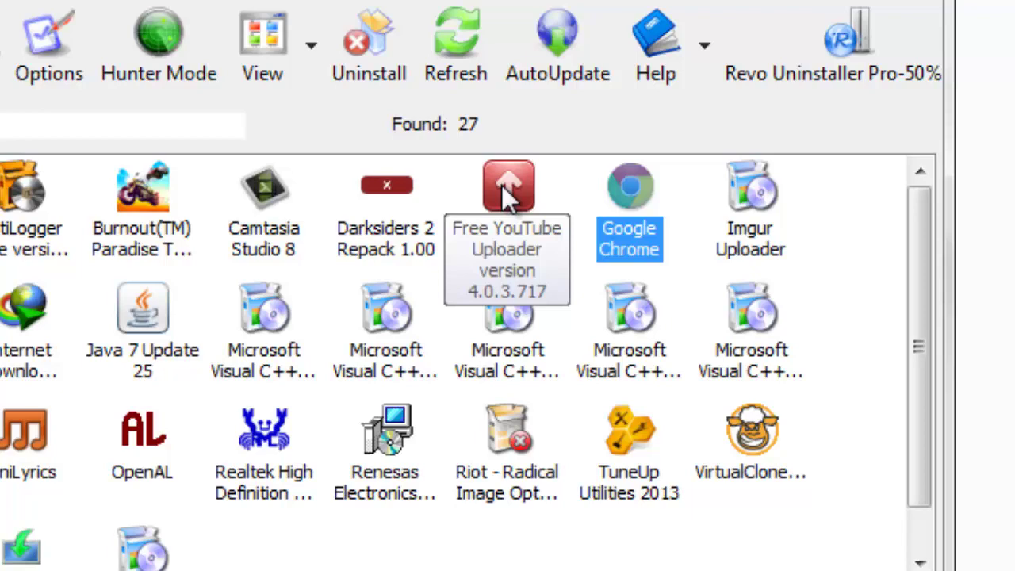
click(502, 187)
right_click(503, 188)
click(582, 203)
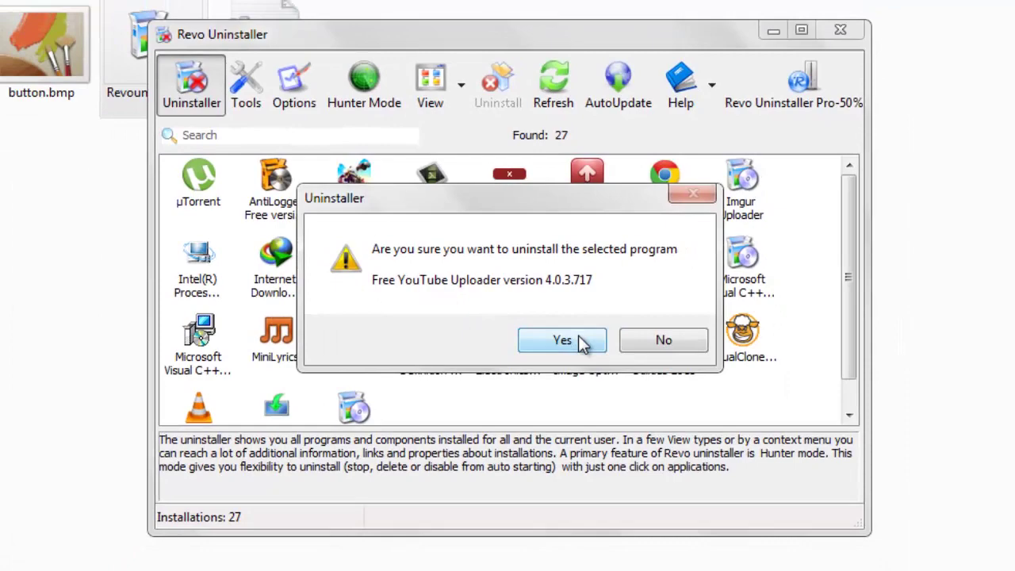
- Confirm removing Free YouTube Uploader and select the Advanced uninstall mode
click(583, 343)
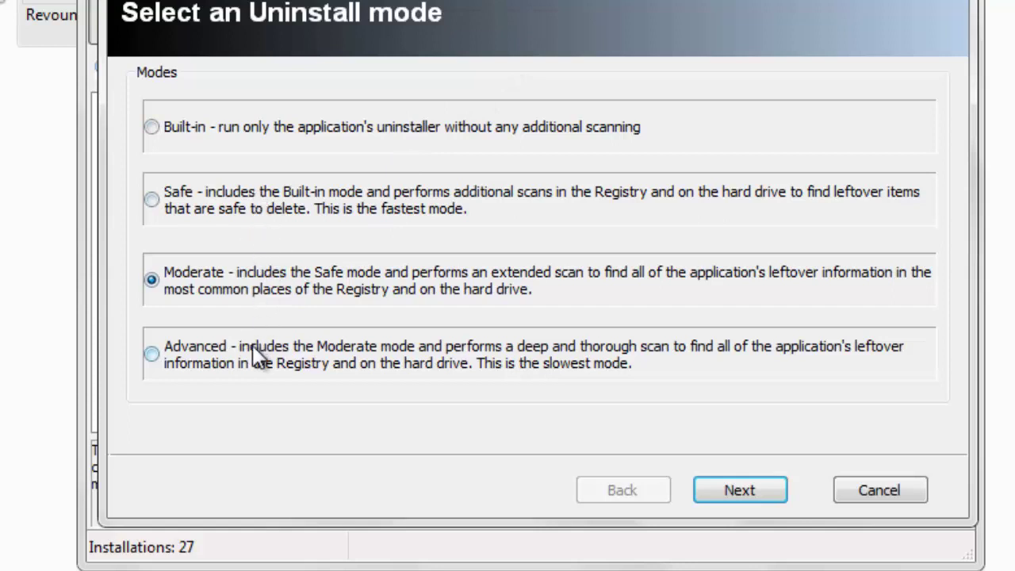
click(193, 361)
- Run Free YouTube Uploader's own uninstaller with Complete uninstall selected
click(753, 495)
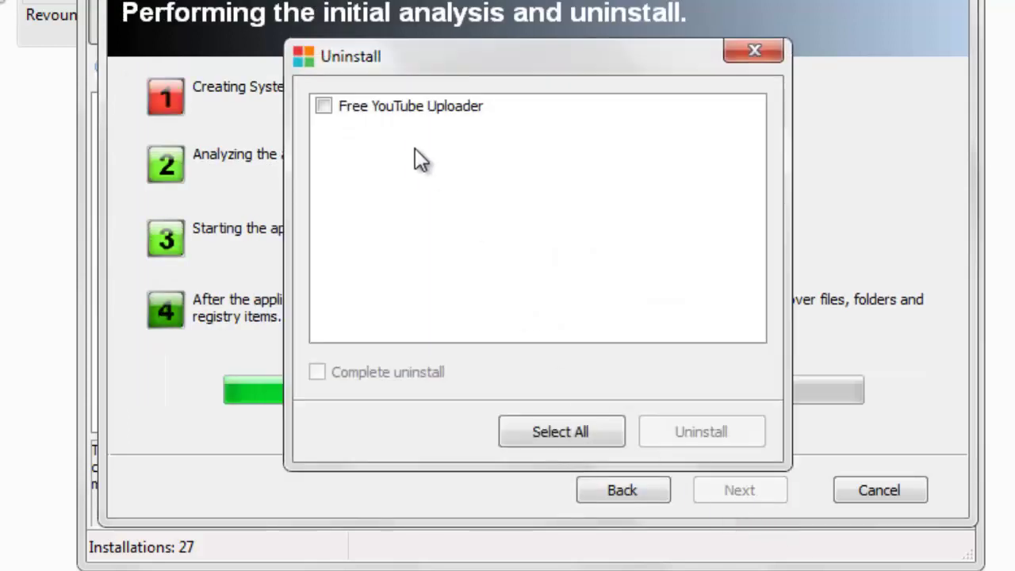
click(367, 102)
click(321, 377)
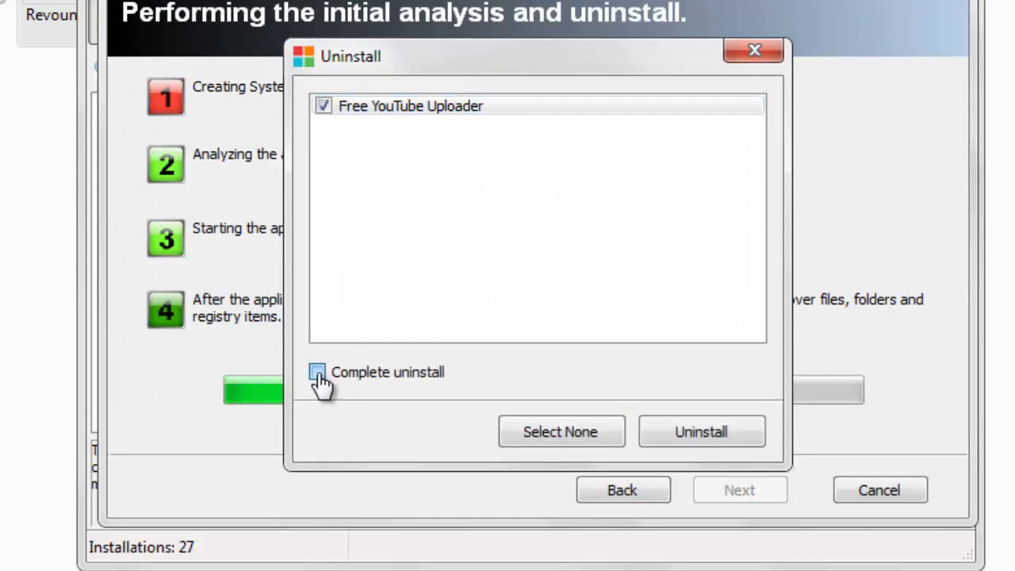
click(759, 438)
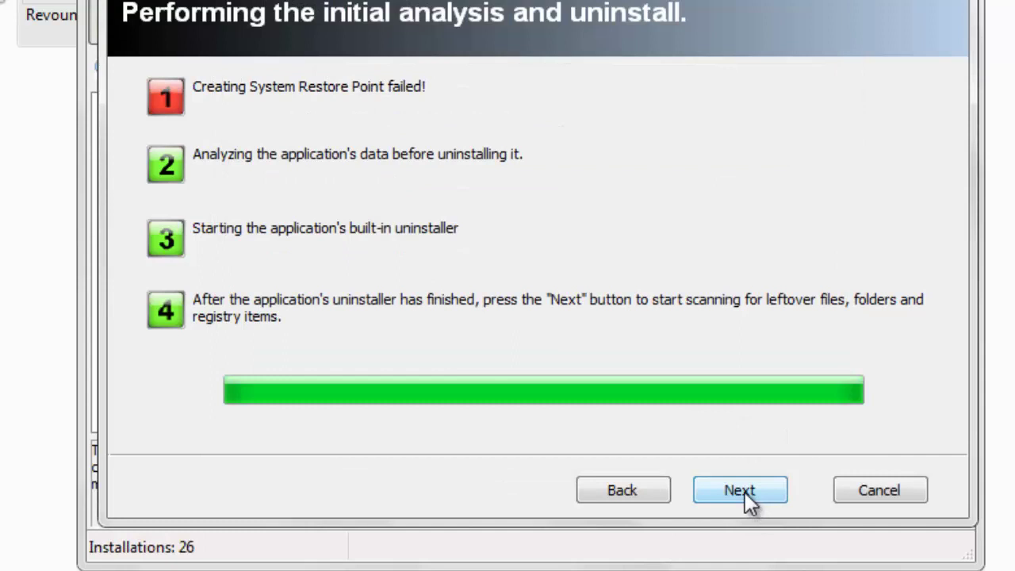
- Scan for leftover files and registry items, then advance to the success page
click(744, 491)
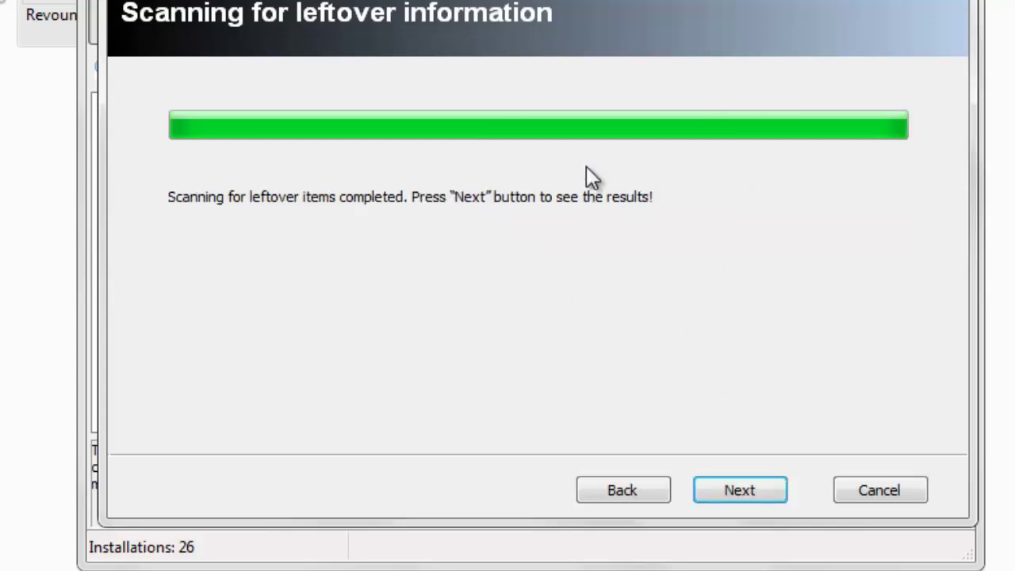
click(742, 490)
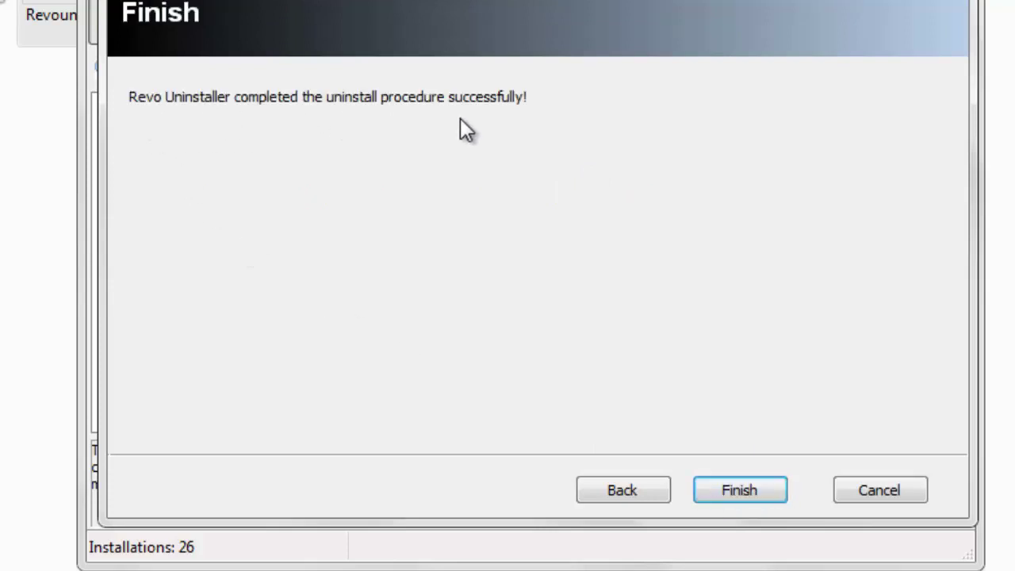
- Finish the wizard, returning to the main list of 26 installations
click(759, 487)
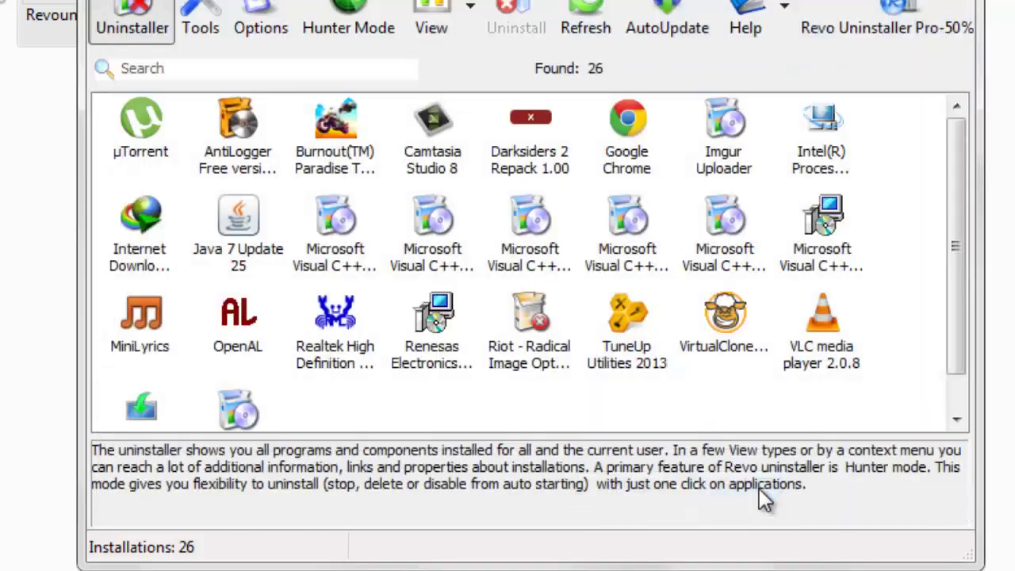